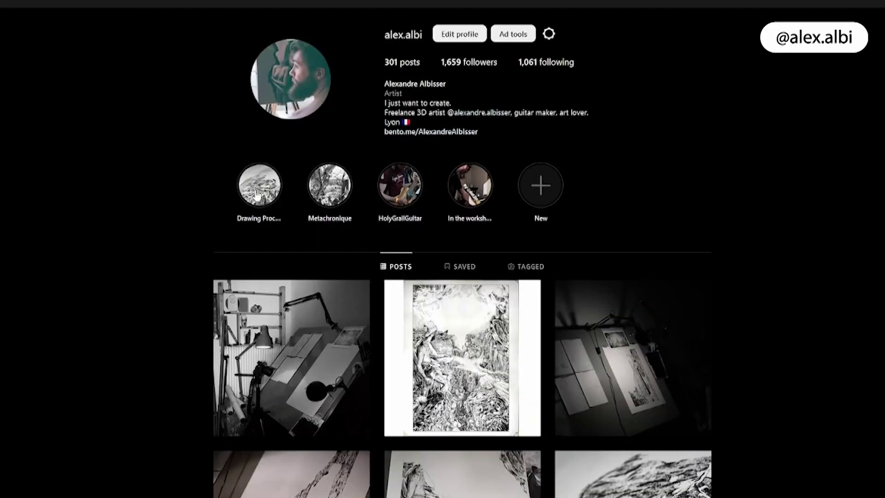
Step: Watch the Drawing Process story highlight through to the pen-drawing video slide
left_click(258, 189)
left_click(569, 263)
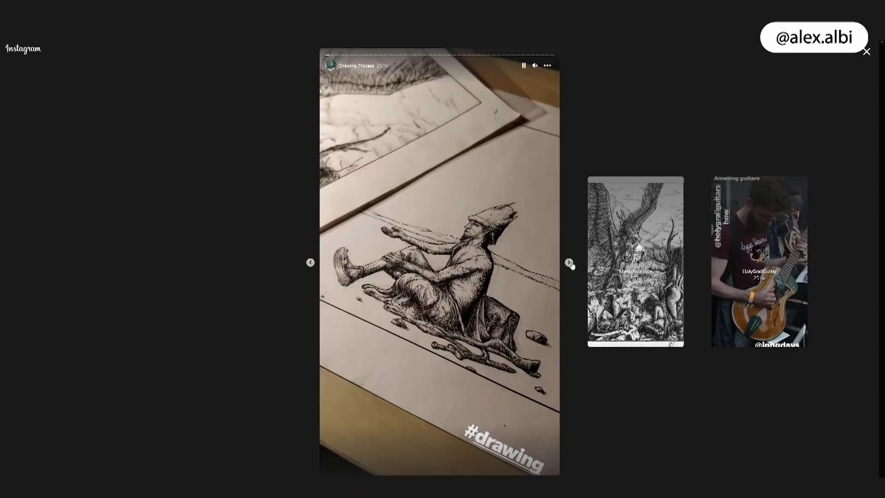
left_click(570, 263)
left_click(570, 263)
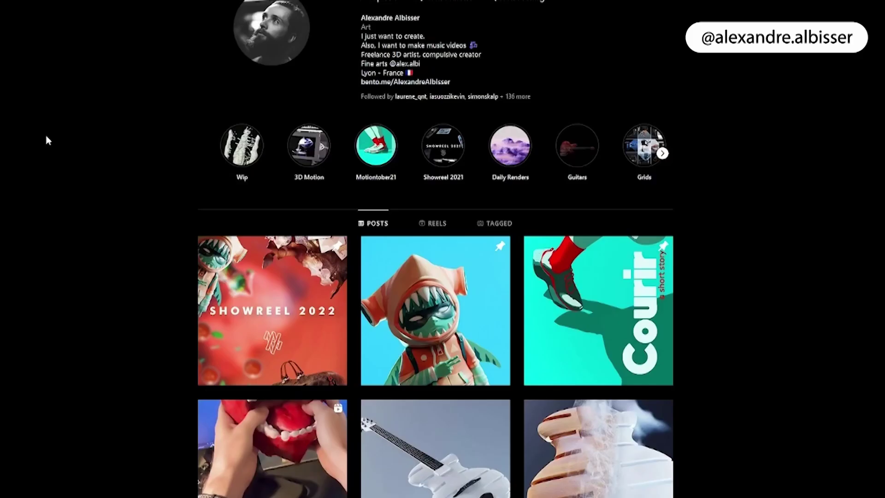
Step: Scroll through the second profile's grid of colourful 3D render posts
scroll(48, 137, "down", 10)
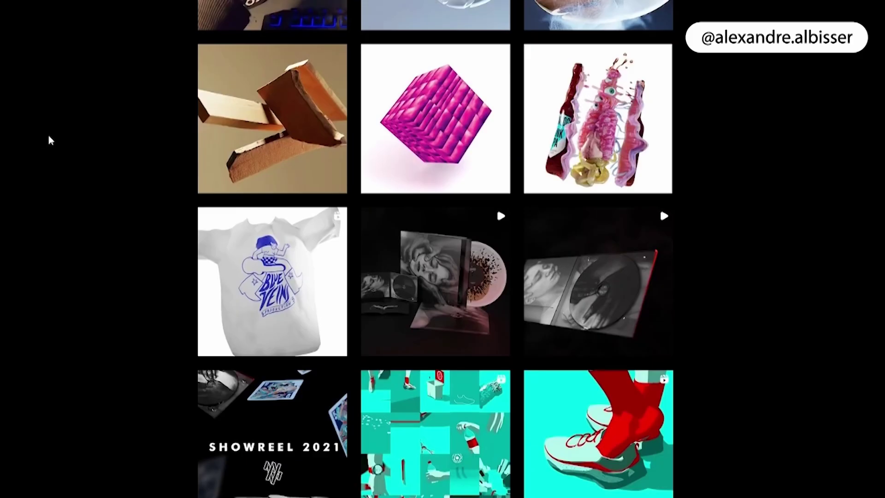
scroll(49, 137, "down", 3)
scroll(48, 137, "up", 15)
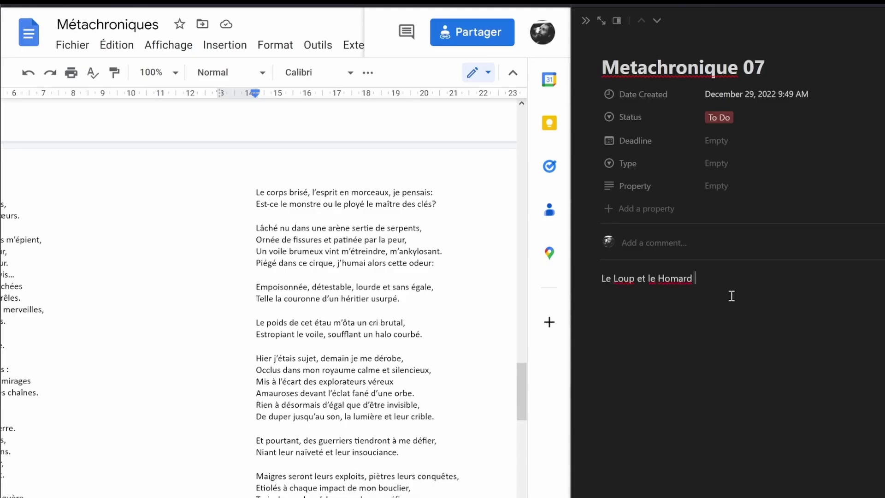
Step: Complete the title 'Le Loup et le Homard en Metamorphoses' and list keywords like Corp and Baionne
type("en Metamorphoses")
key("Return")
key("Return")
type("Corps brisé")
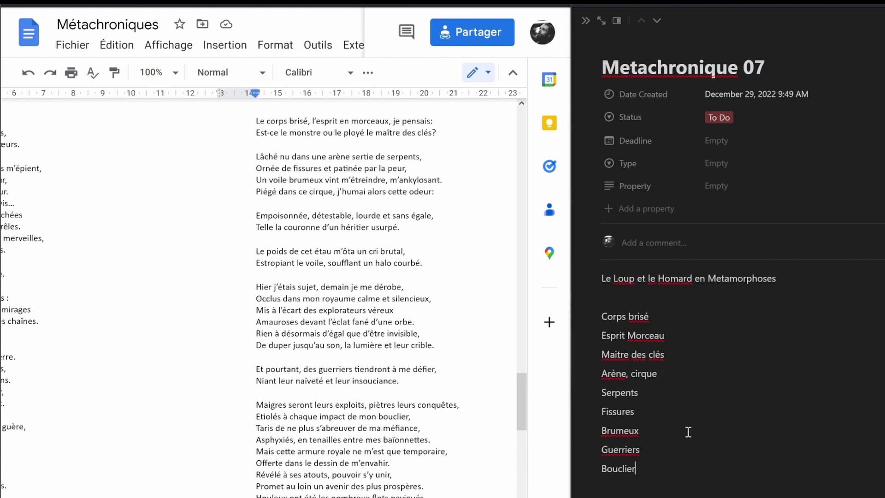
key("Return")
type("Baionnettes")
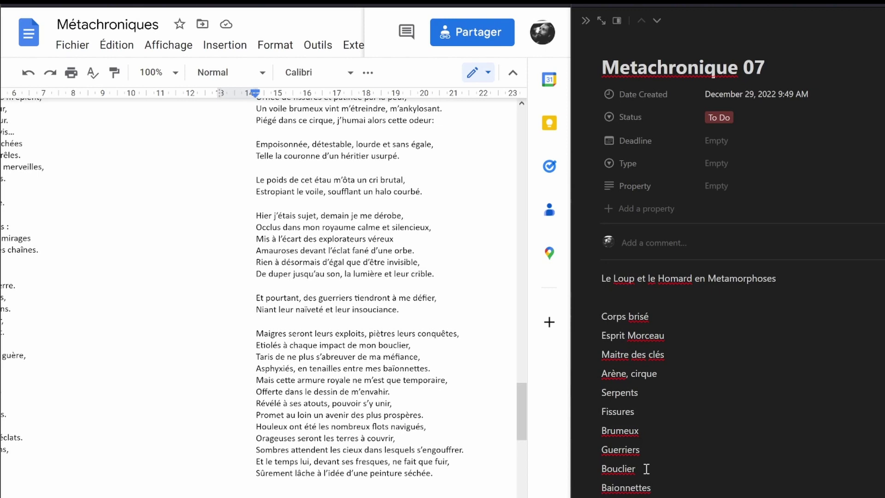
Step: Add Characters:, Setting: and Accessories: headings and drag a keyword under them
scroll(647, 469, "down", 1)
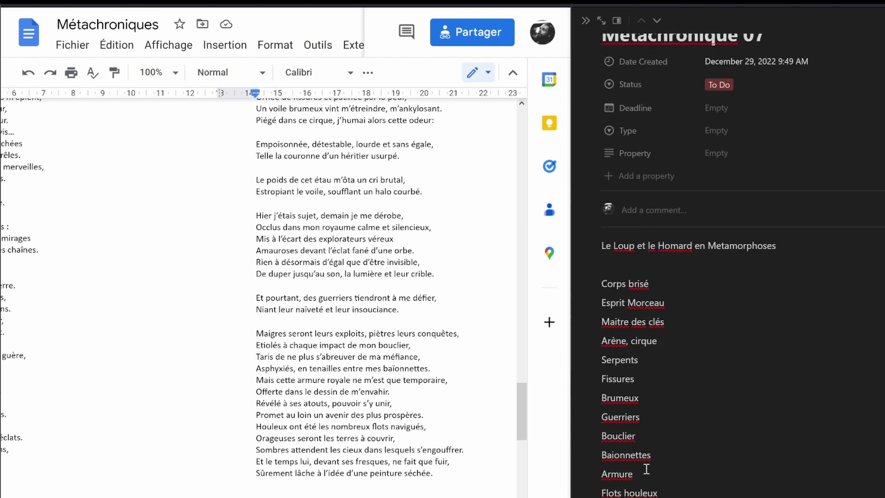
type("s:")
key("Return")
type("Setting:")
key("Return")
type("Accessories:")
scroll(787, 230, "down", 2)
left_click_drag(595, 312, 598, 228)
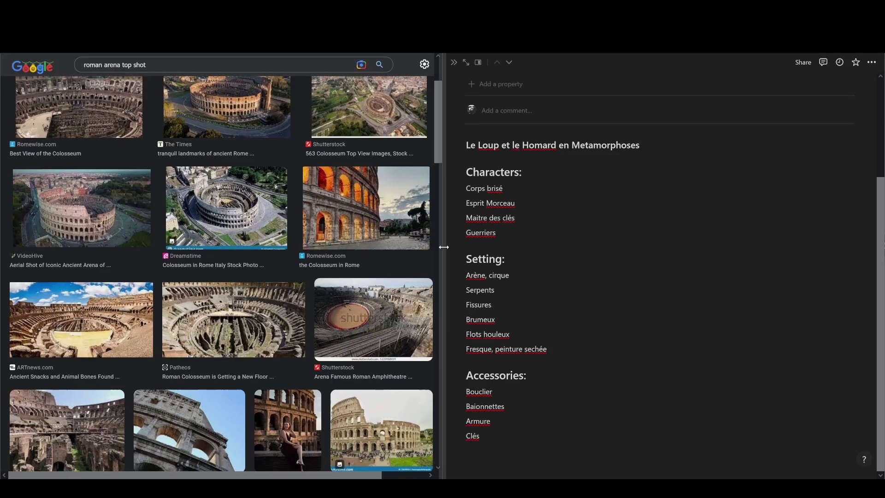
Step: Search images for 'antique mural', 'antique wall mural poor condition' and 'ruined wall paint'
right_click(414, 171)
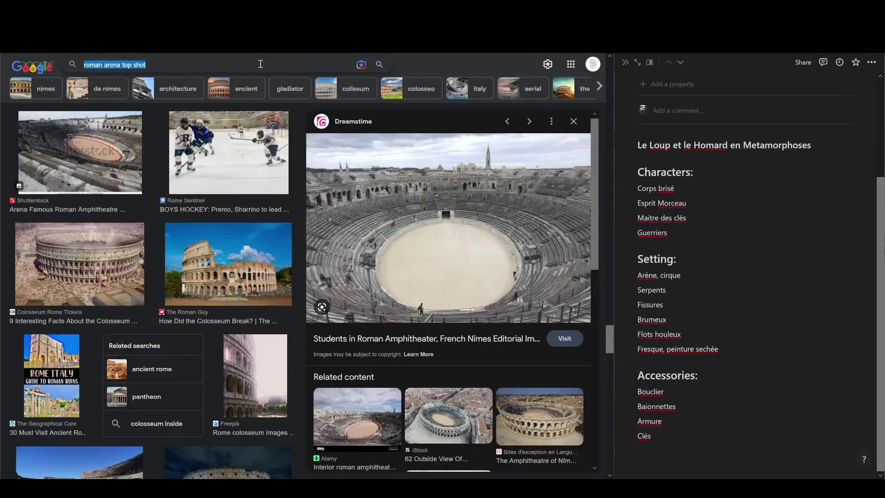
type("antique mural")
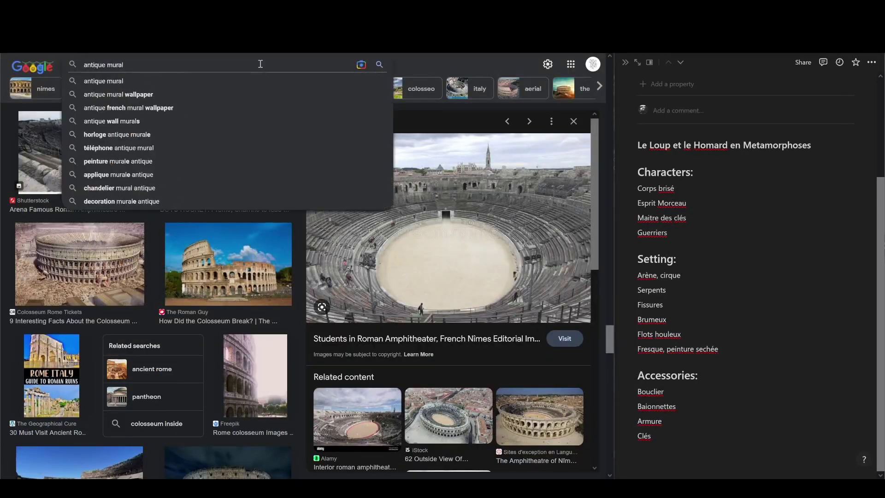
key("Return")
type("worn")
key("Return")
key("ctrl+a")
type("antique wall mural poor condition")
key("Return")
key("ctrl+a")
type("ruined wall paint")
key("Return")
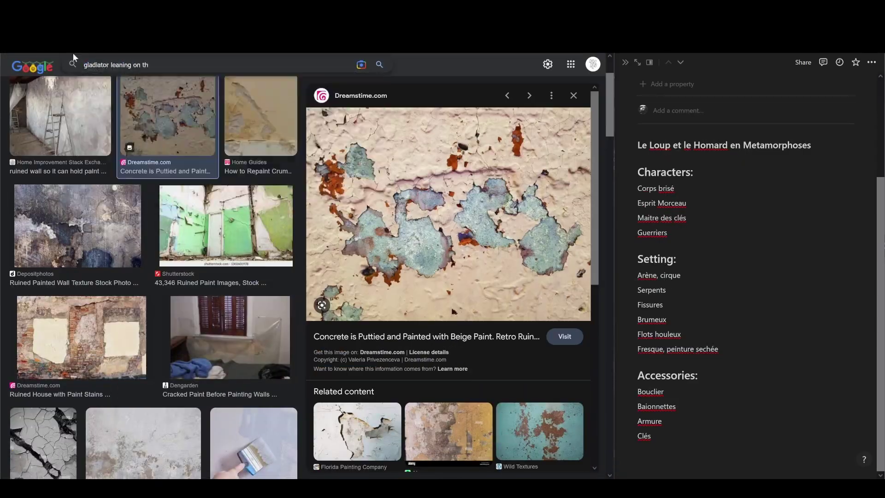
Step: Search for a gladiator leaning on the ground and copy a previewed gladiator image
type("e ground")
key("Return")
left_click_drag(187, 75, 113, 75)
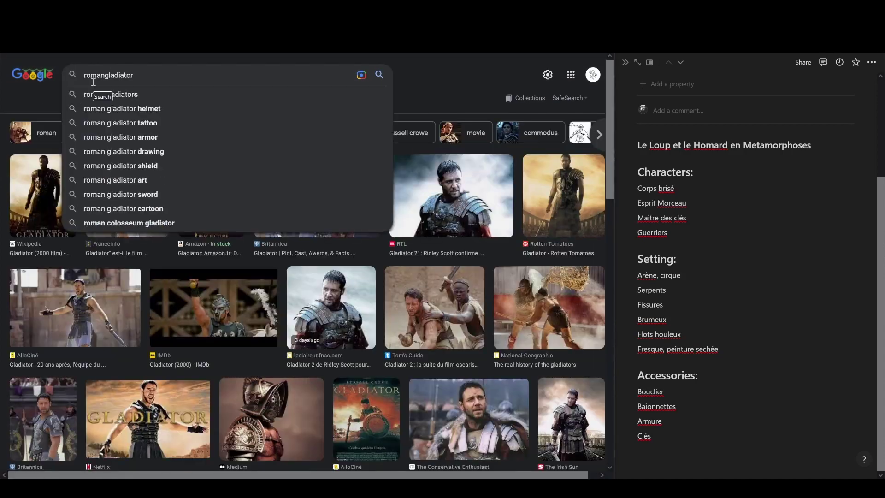
left_click(74, 341)
right_click(431, 207)
left_click(460, 347)
scroll(181, 353, "down", 5)
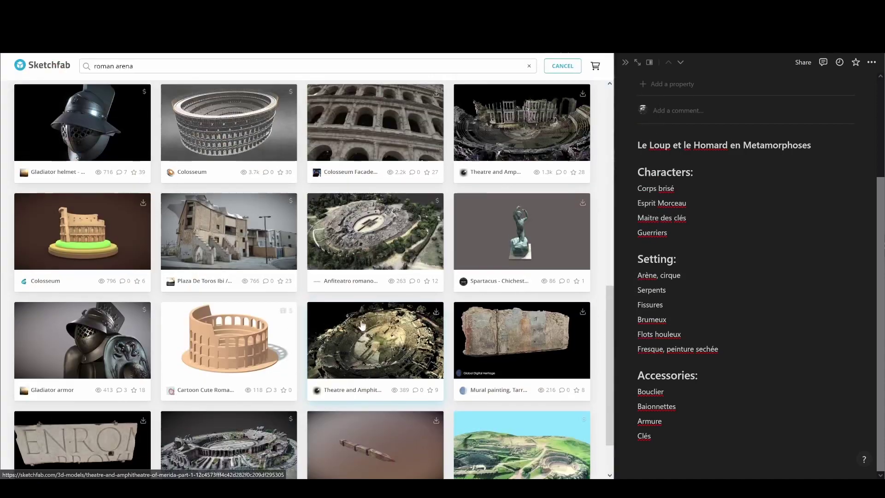
Step: Open the Pula Arena (Anphitheatre Pula) model preview on Sketchfab
scroll(362, 324, "up", 2)
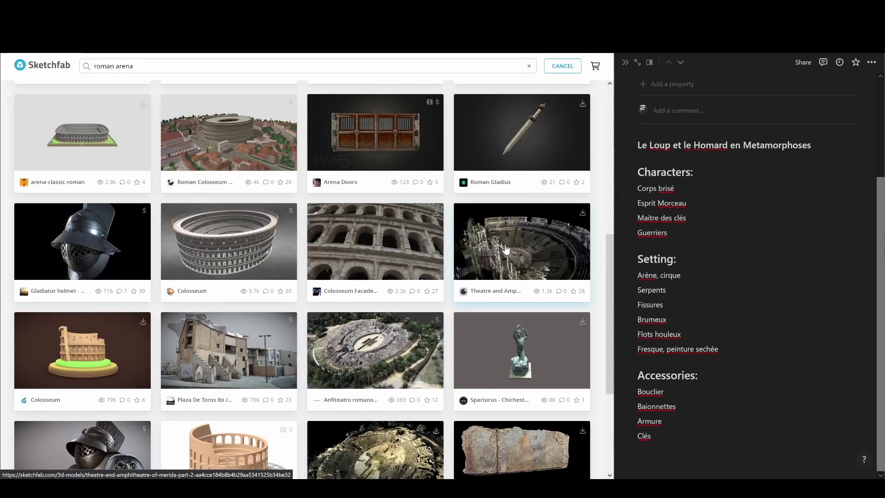
scroll(506, 249, "up", 3)
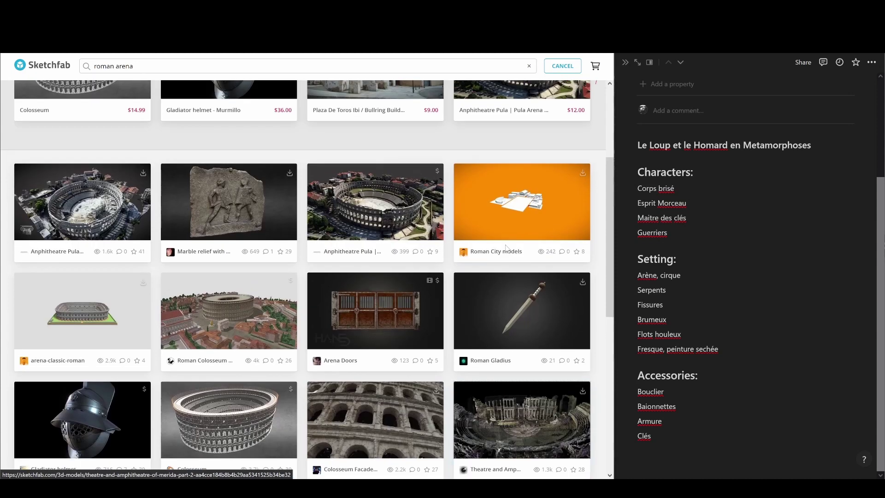
left_click(82, 213)
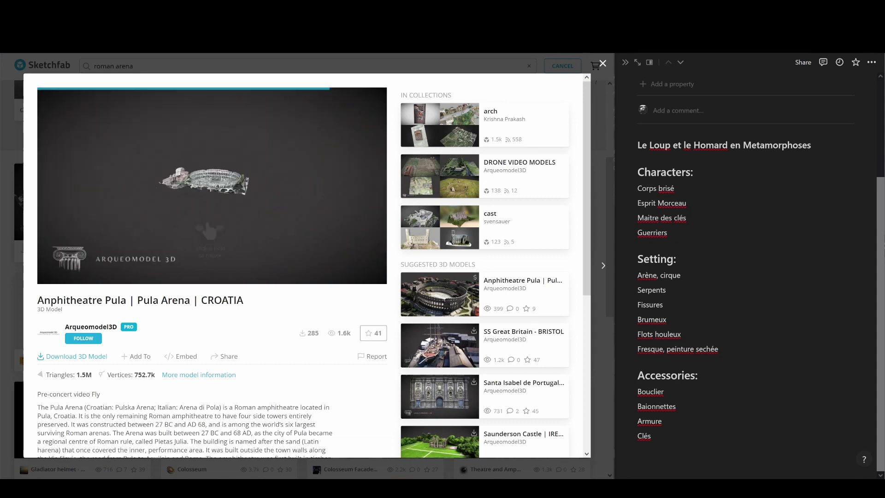
Step: Copy the gladiator-types article's URL and return to the Notion notes to paste it
key("ctrl+Tab")
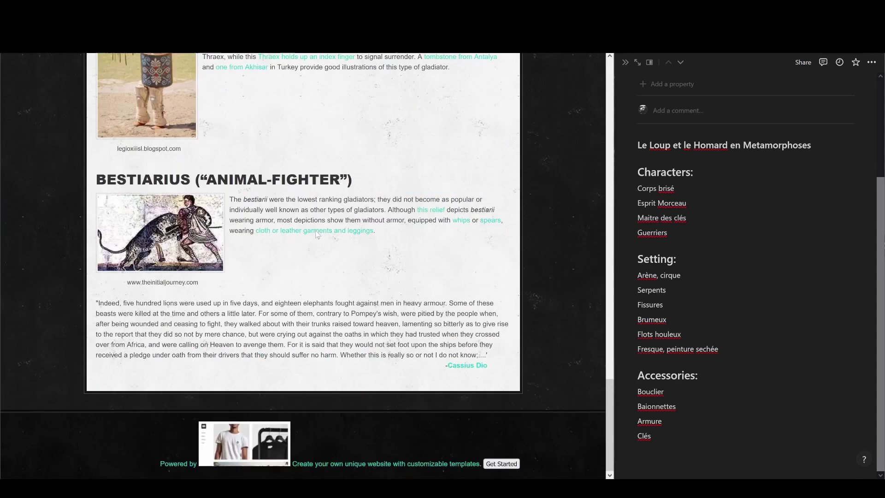
scroll(291, 225, "up", 3)
scroll(291, 218, "up", 20)
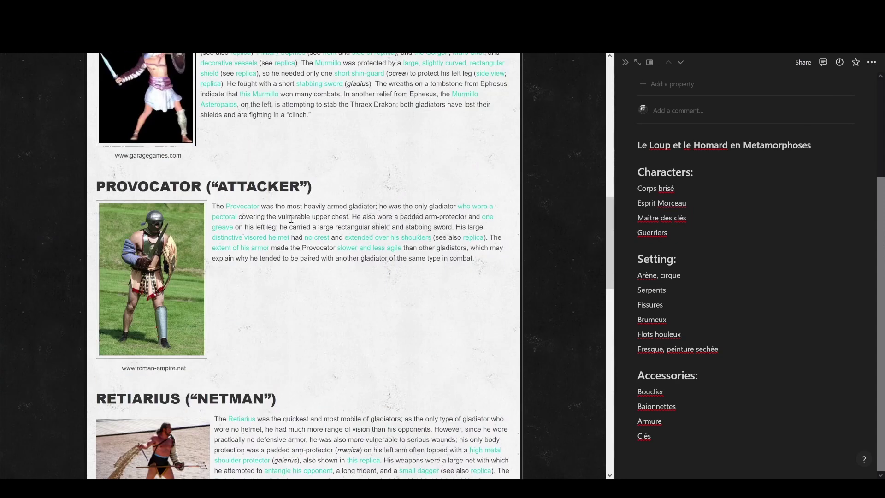
key("ctrl+l")
left_click(672, 241)
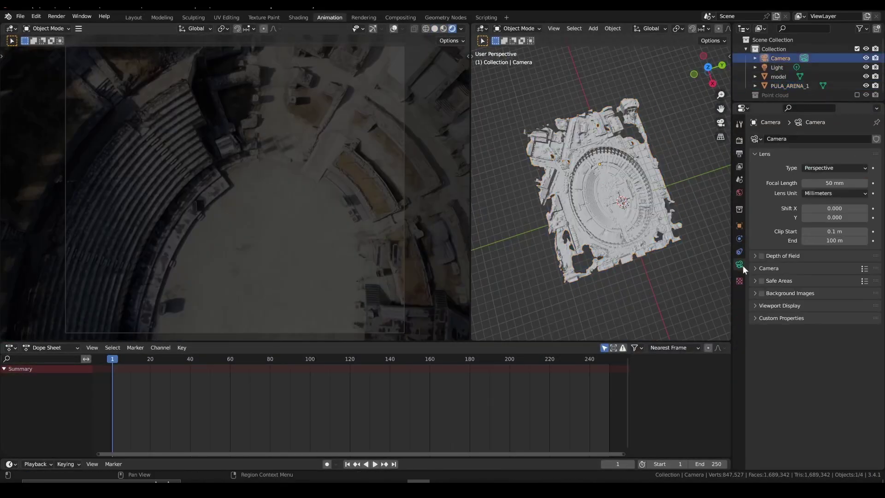
Step: Rotate the Sun lamp around the vertical axis and search for a node to add
key("r")
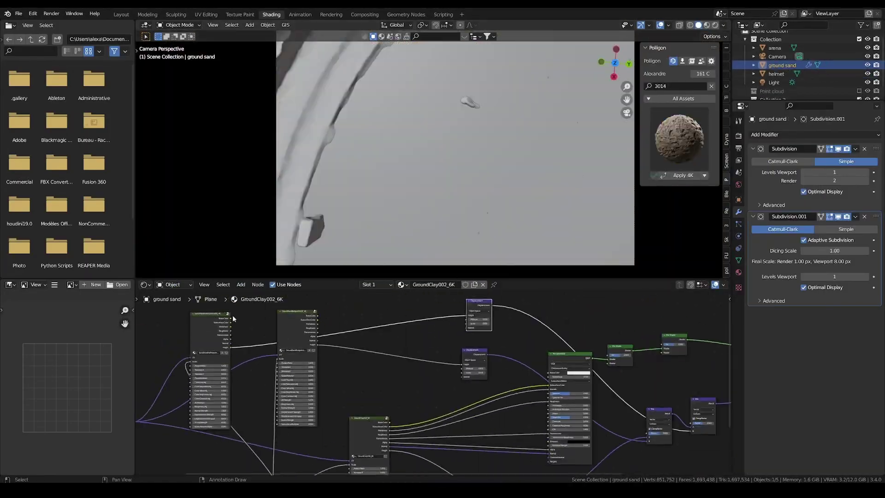
key("shift+a")
type("no")
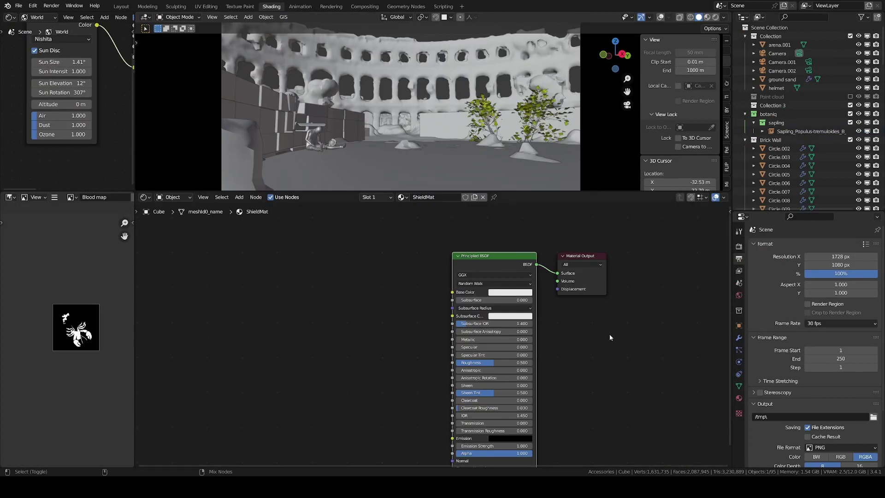
Step: Switch to the posing layout and hide overlays for a clean render view
left_click(300, 7)
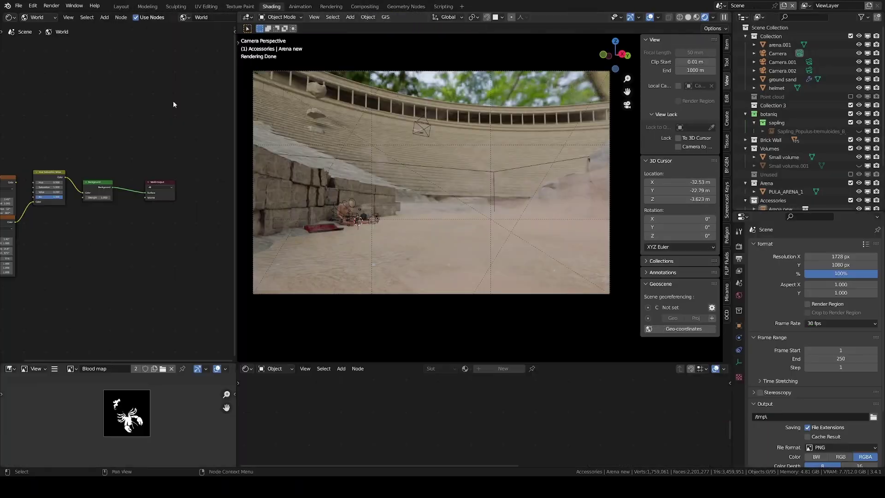
left_click(651, 17)
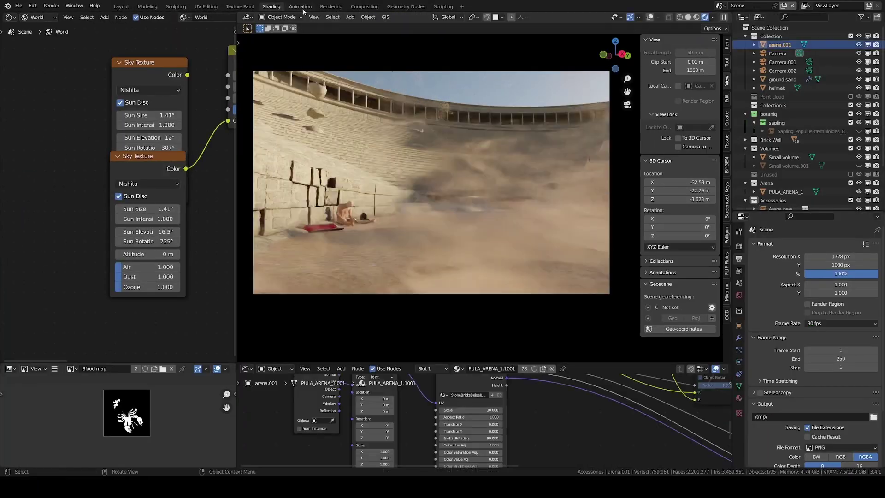
left_click(300, 6)
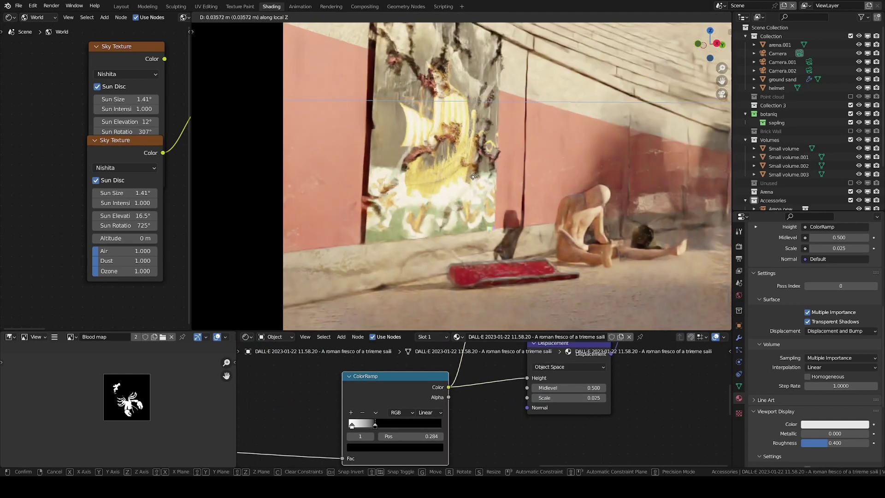
Step: Confirm the fresco's position and shift the ColorRamp to strengthen the wear, viewed in rendered shading
left_click(473, 177)
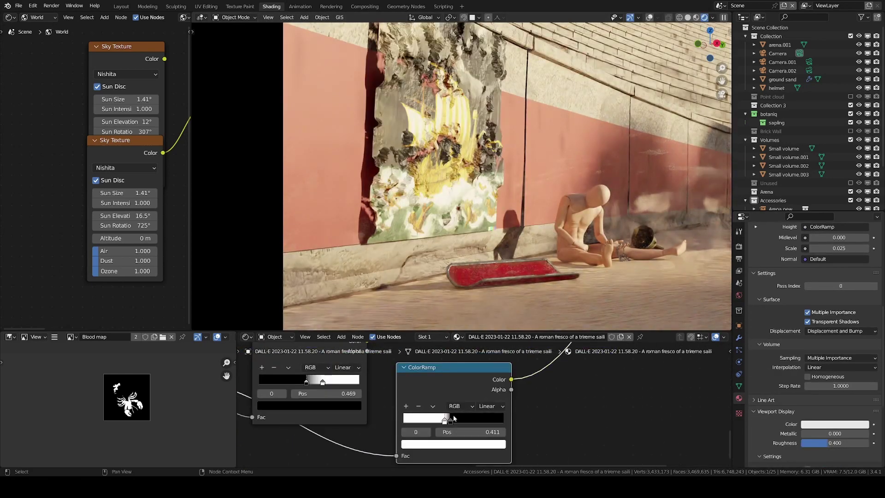
left_click_drag(451, 419, 425, 418)
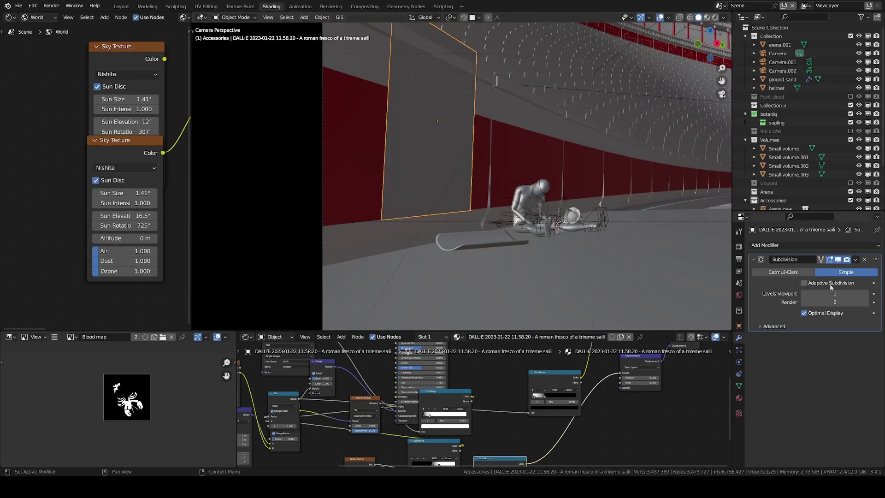
left_click(713, 17)
scroll(406, 135, "up", 2)
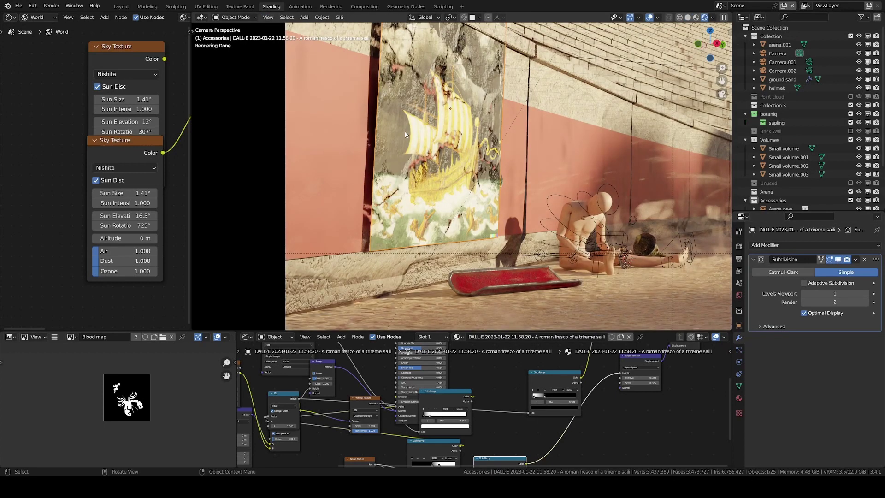
Step: Move the fresco plane along its Z depth axis and settle it in place
key("g")
key("z")
key("z")
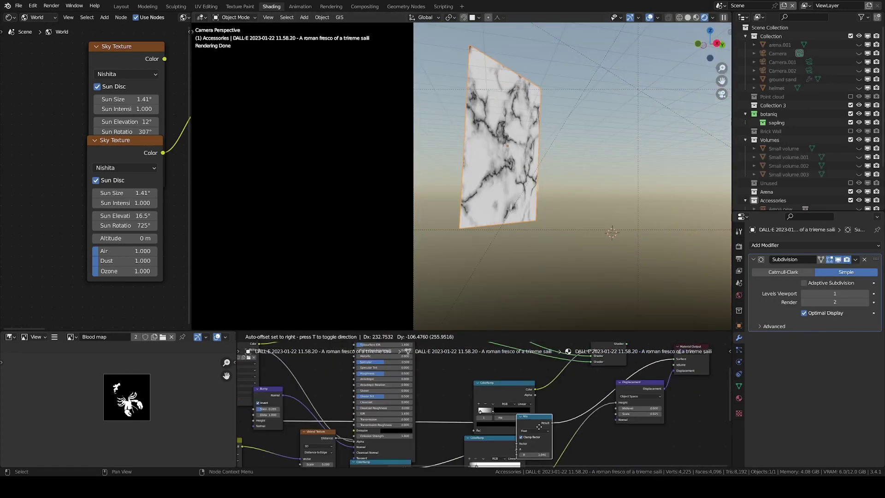
left_click(539, 427)
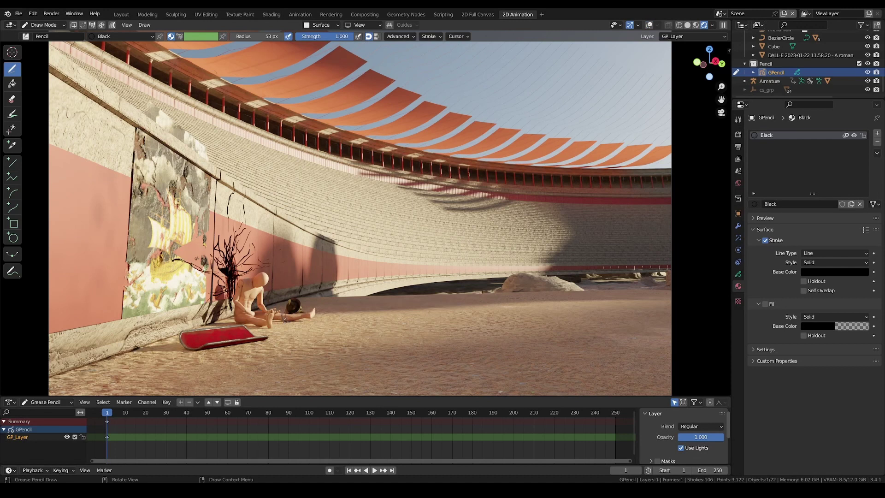
Step: Turn off Use Lights for the grease pencil layer so strokes stay unlit
left_click(738, 273)
left_click(804, 259)
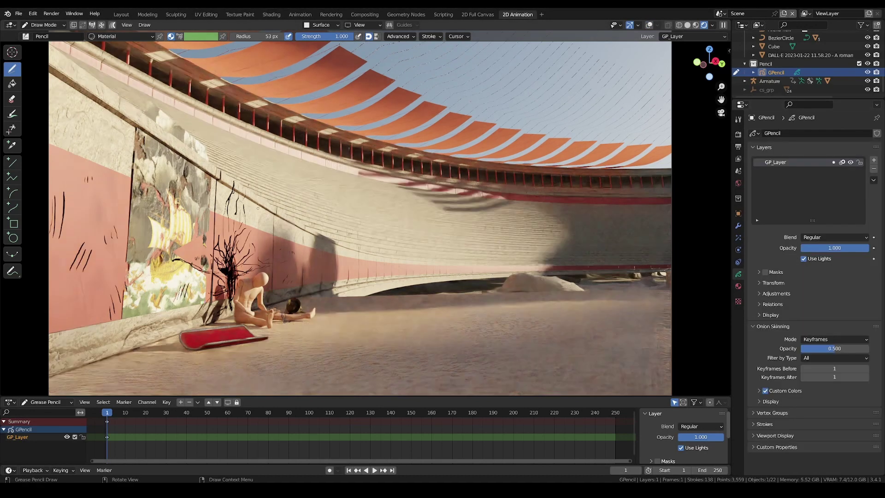